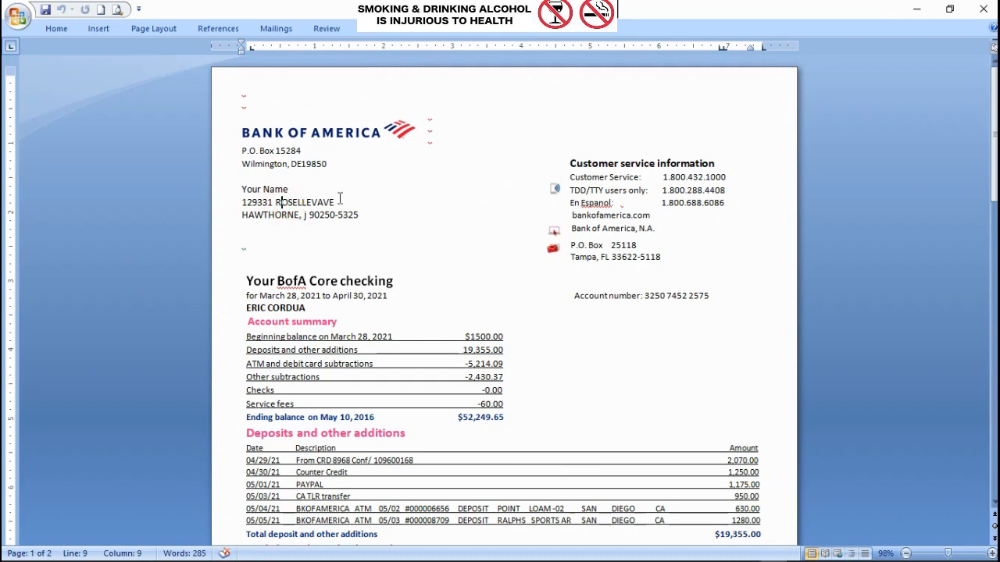
# - Delete and retype the last letter of the "Your Name" placeholder above the mailing address
pyautogui.click(258, 193)
pyautogui.click(395, 186)
pyautogui.press('BackSpace')
pyautogui.write('e')
# - Try inserting 55 into the beginning balance amount in the account summary and remove it again
pyautogui.click(478, 337)
pyautogui.write('55')
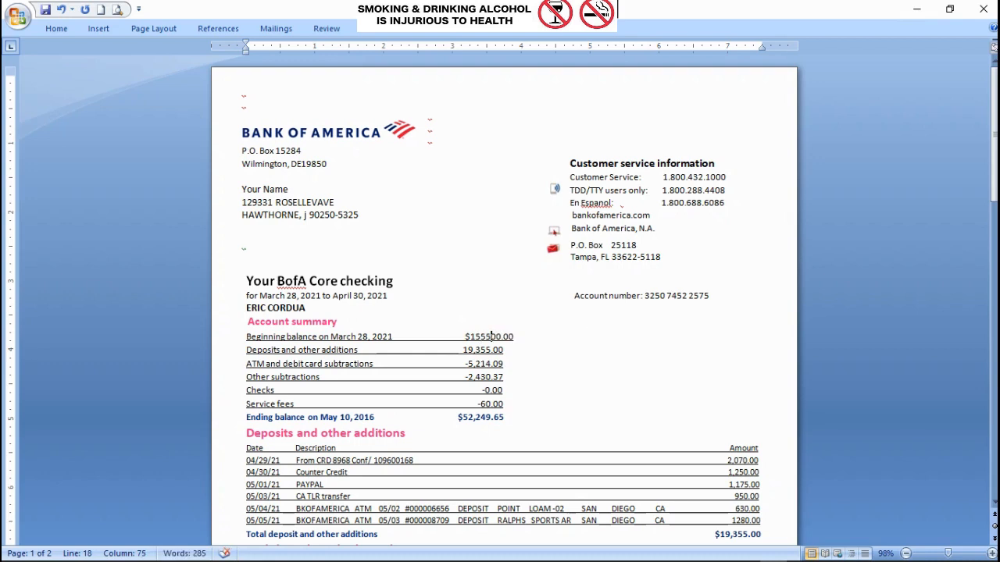
pyautogui.press('BackSpace')
pyautogui.press('BackSpace')
# - Try adding a digit to the account number and delete it again
pyautogui.click(680, 299)
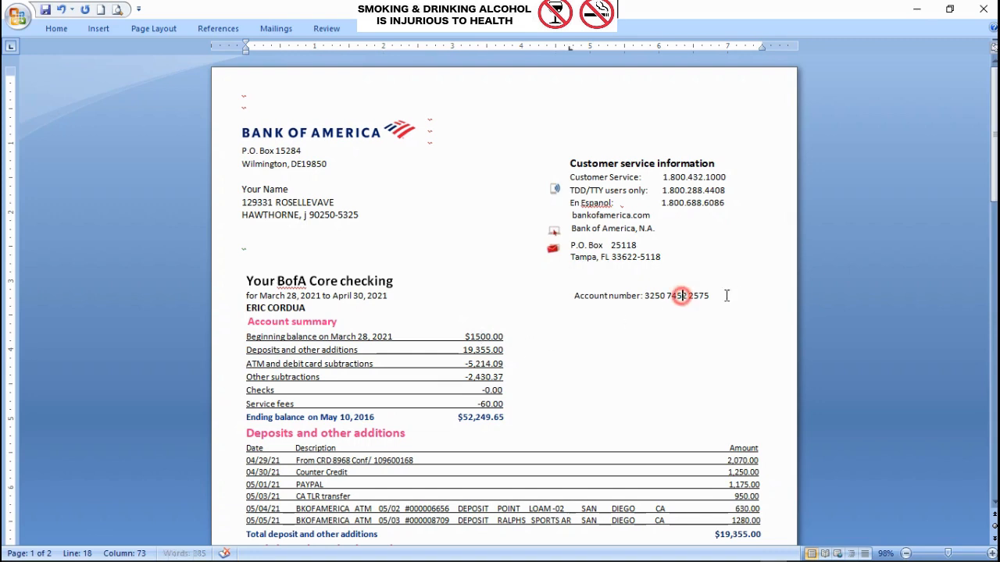
pyautogui.write('5')
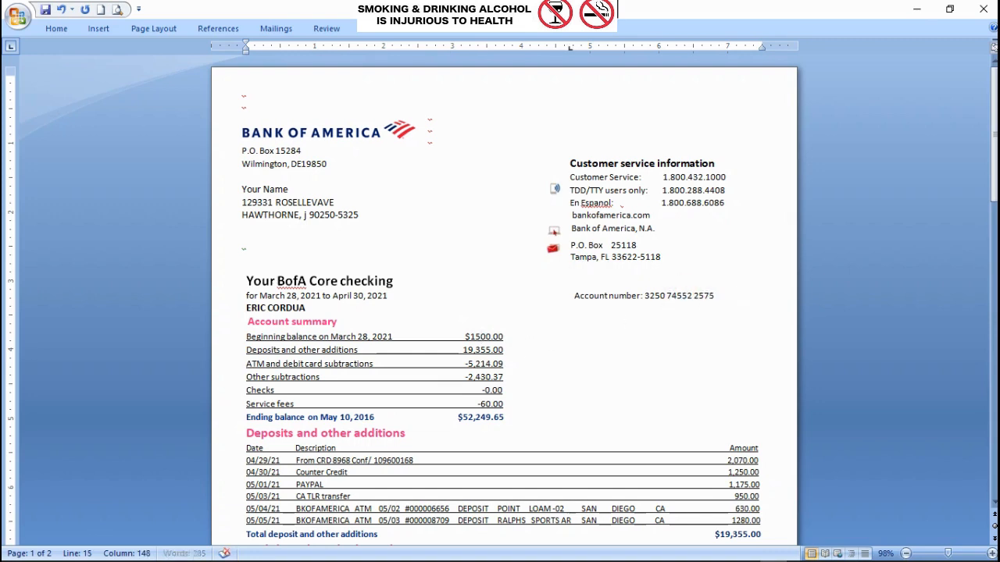
pyautogui.press('BackSpace')
# - Try replacing the thousands comma in the Other subtractions amount with 555 and restore the comma
pyautogui.click(466, 377)
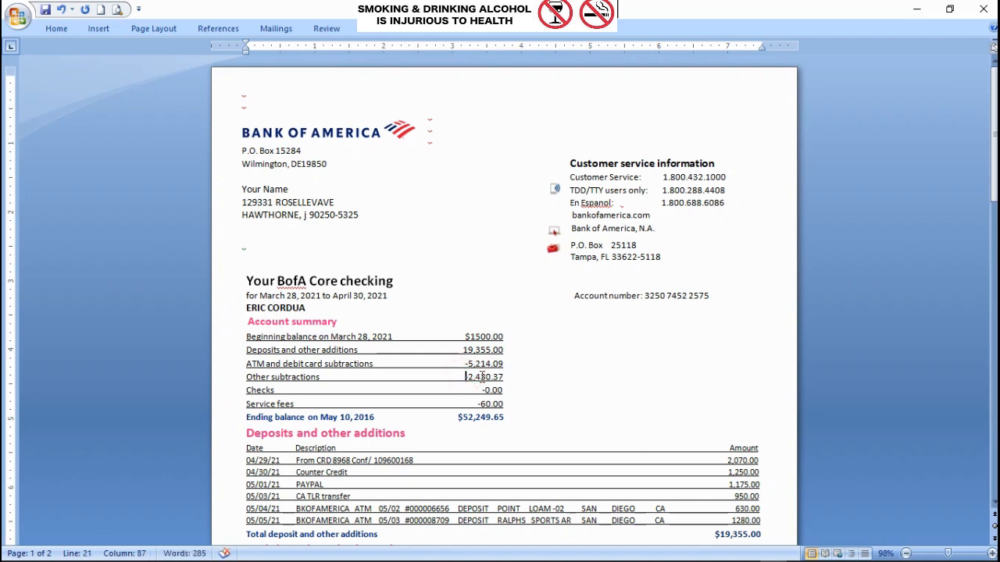
pyautogui.press('Right')
pyautogui.press('BackSpace')
pyautogui.write('555')
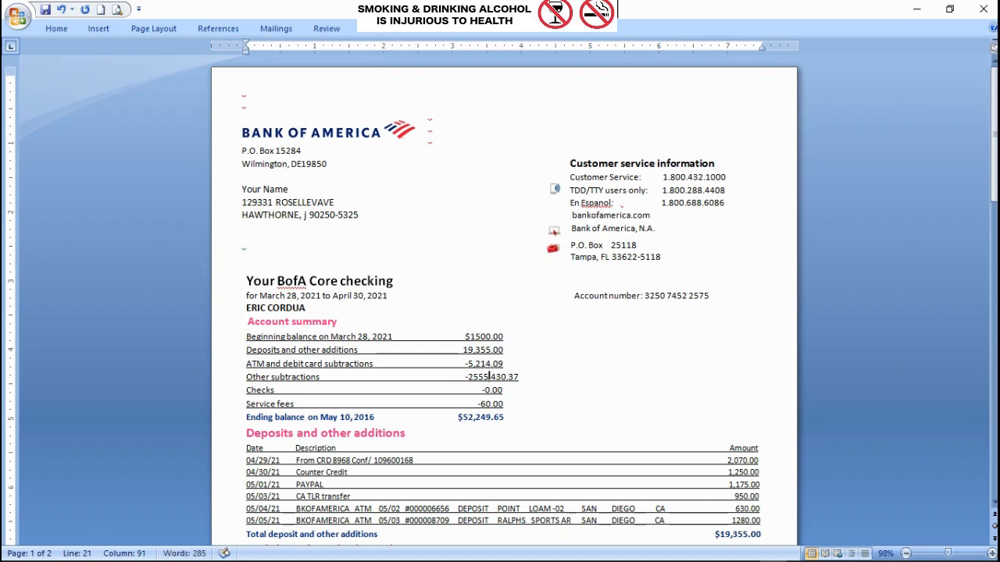
pyautogui.write(',')
pyautogui.press('BackSpace')
pyautogui.press('BackSpace')
pyautogui.press('BackSpace')
pyautogui.press('BackSpace')
pyautogui.write(',')
pyautogui.click(738, 462)
pyautogui.click(431, 336)
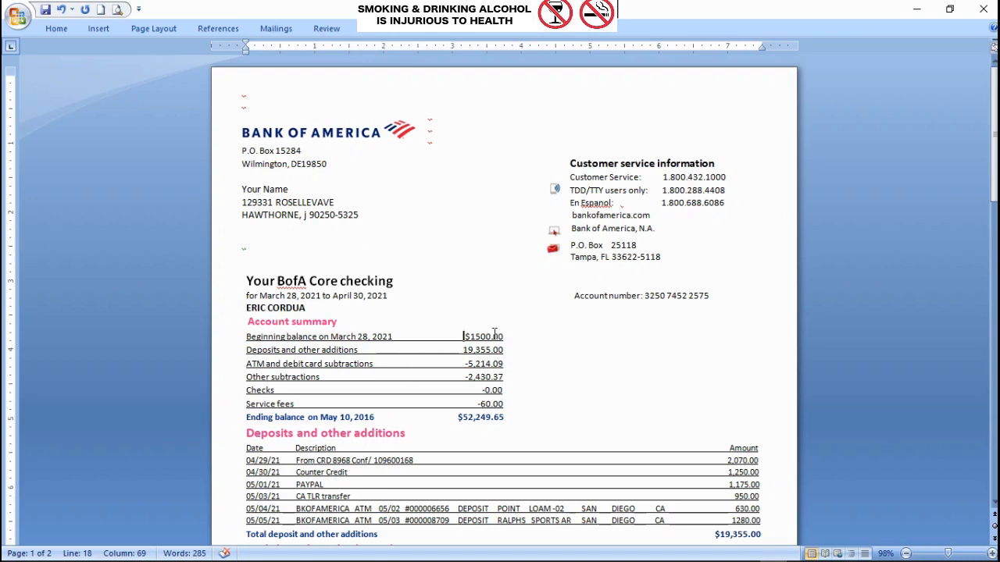
pyautogui.scroll(-1, 445, 355)
pyautogui.scroll(-1, 416, 325)
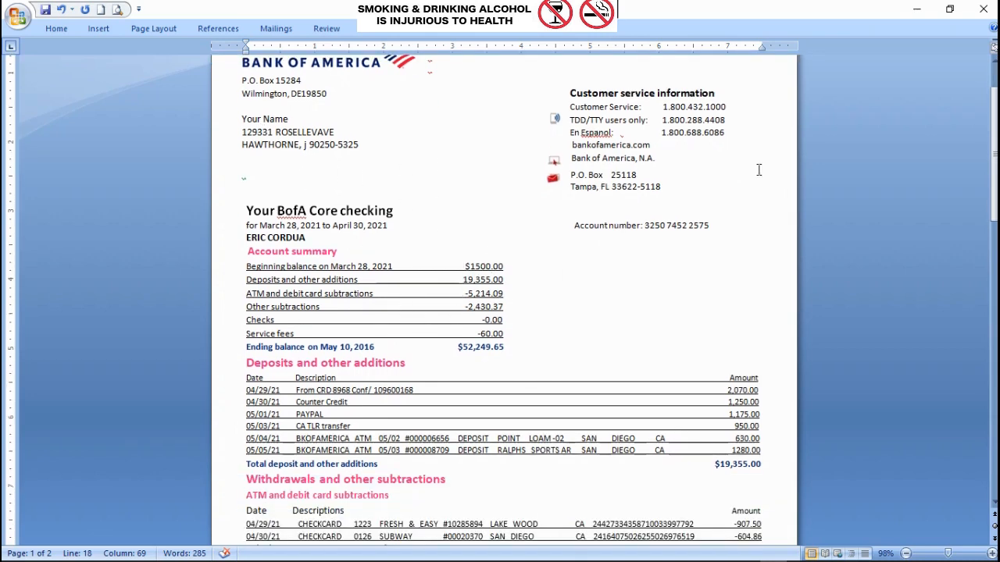
pyautogui.scroll(-1, 458, 441)
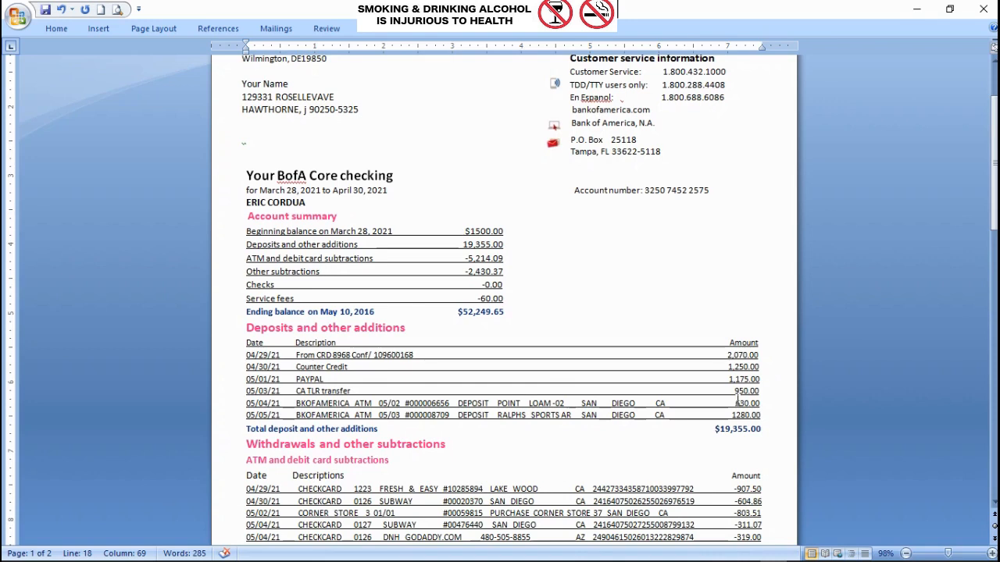
pyautogui.scroll(3, 738, 400)
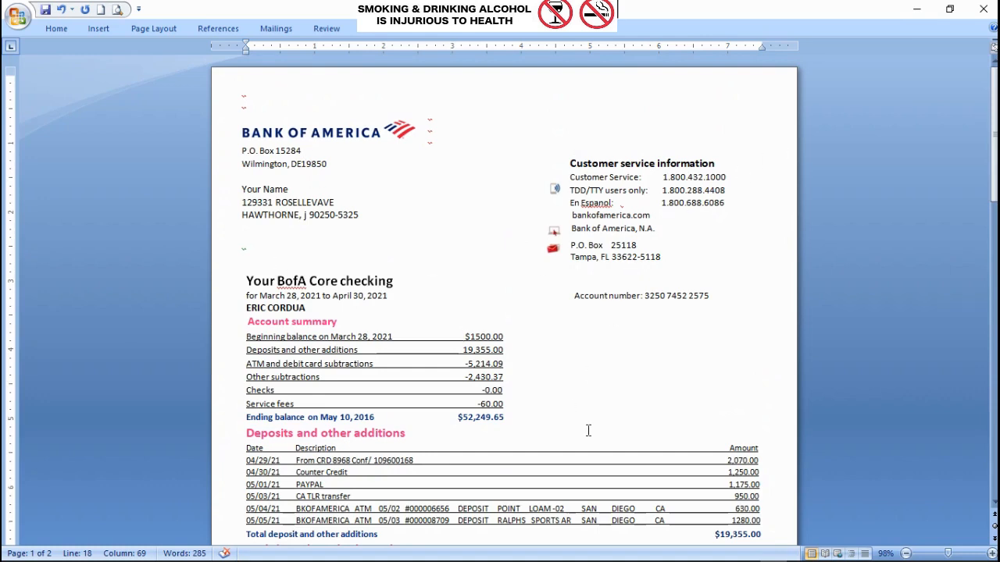
# - Try an 8 as the second digit of the total deposits amount and change it back to 9
pyautogui.scroll(-1, 588, 431)
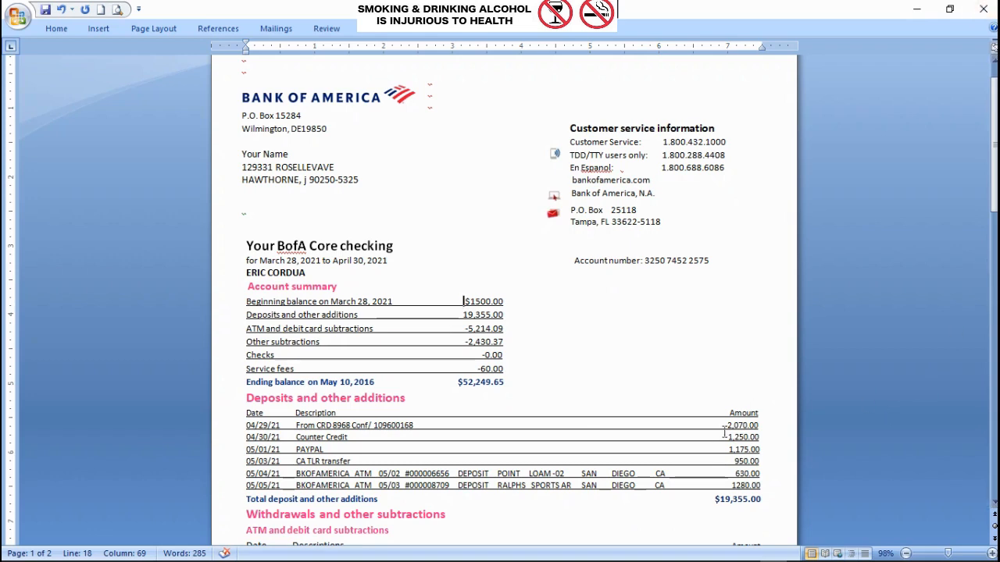
pyautogui.click(732, 499)
pyautogui.press('BackSpace')
pyautogui.write('8')
pyautogui.press('BackSpace')
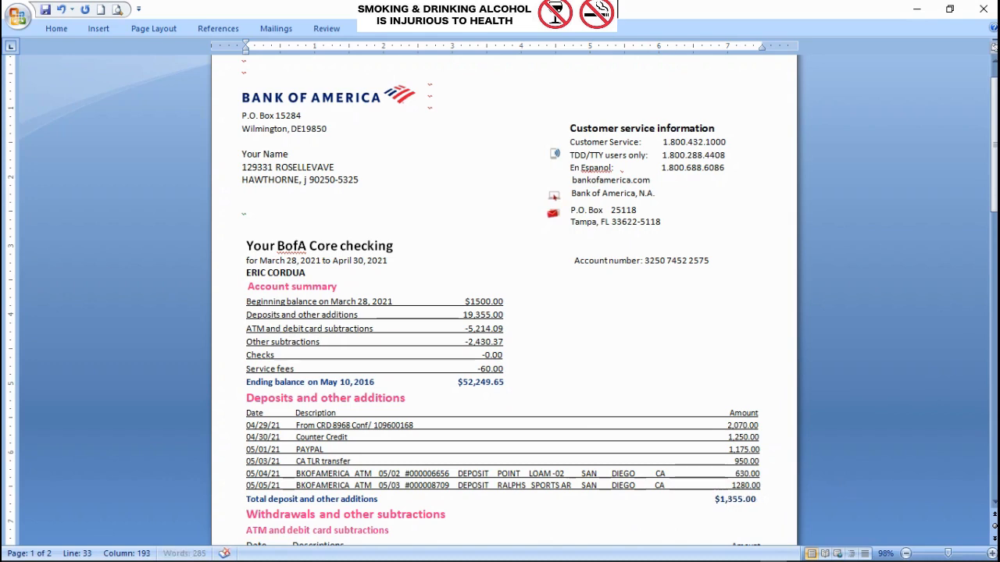
pyautogui.write('9')
# - Try 5 as the month of the first deposit's date and set it back to 4
pyautogui.click(255, 425)
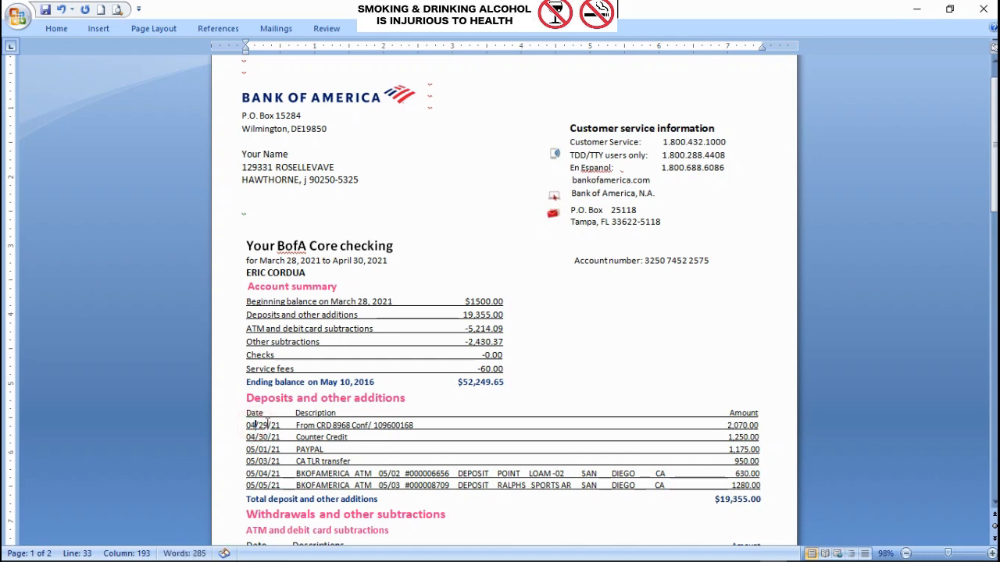
pyautogui.press('BackSpace')
pyautogui.write('5')
pyautogui.press('BackSpace')
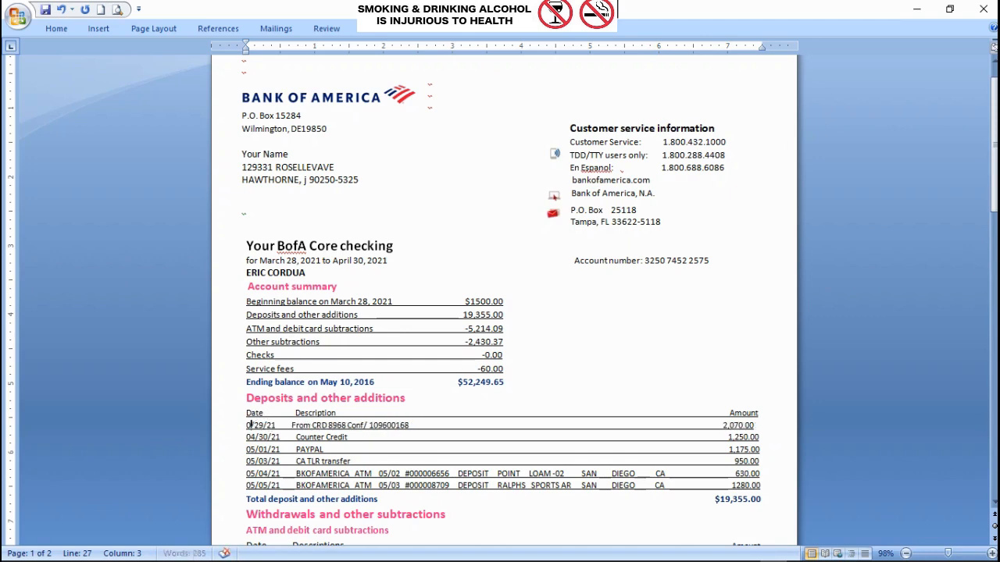
pyautogui.write('4')
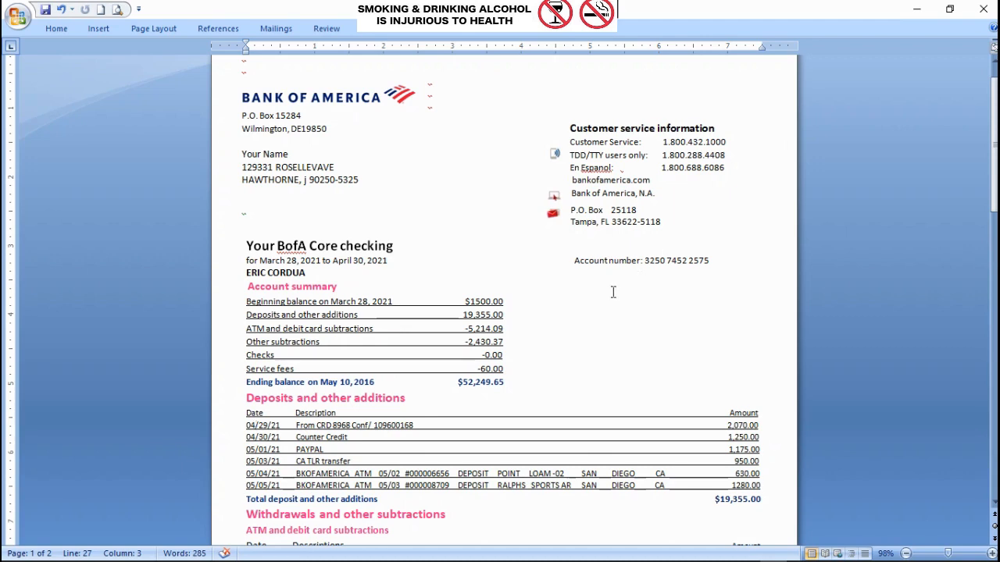
# - Examine the name and address block at the start of the statement and the deposits table
pyautogui.scroll(-2, 551, 322)
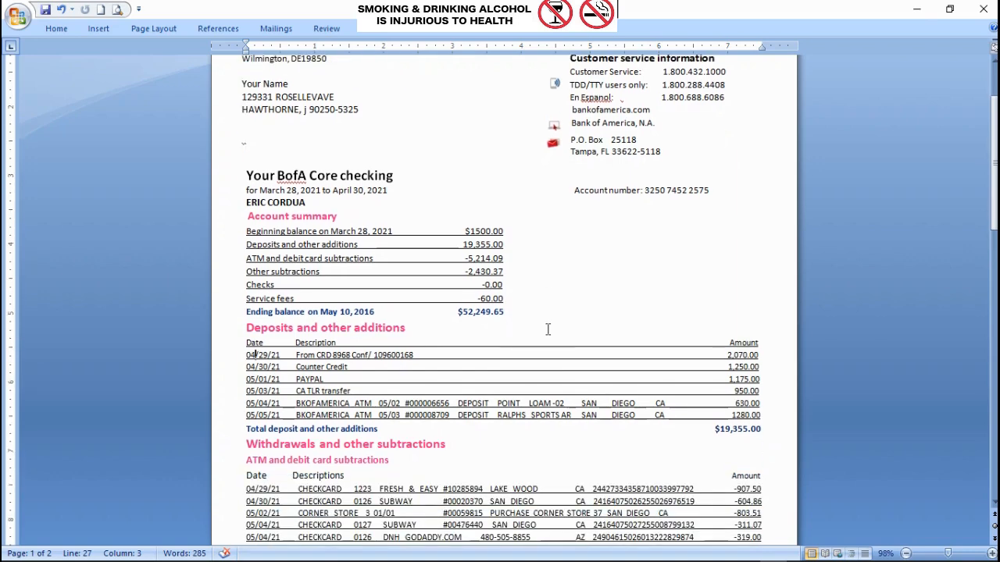
pyautogui.scroll(2, 548, 330)
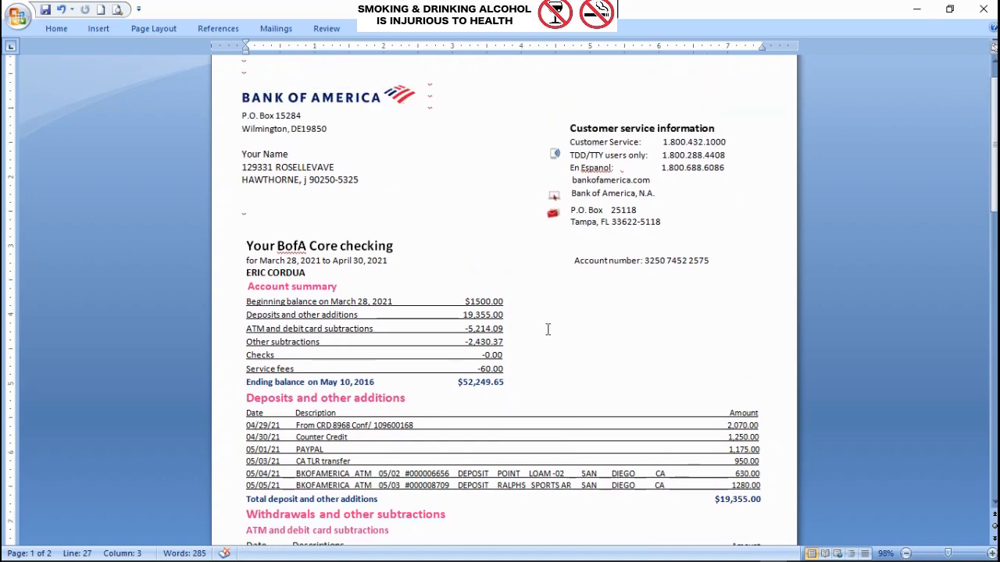
pyautogui.scroll(-1, 507, 352)
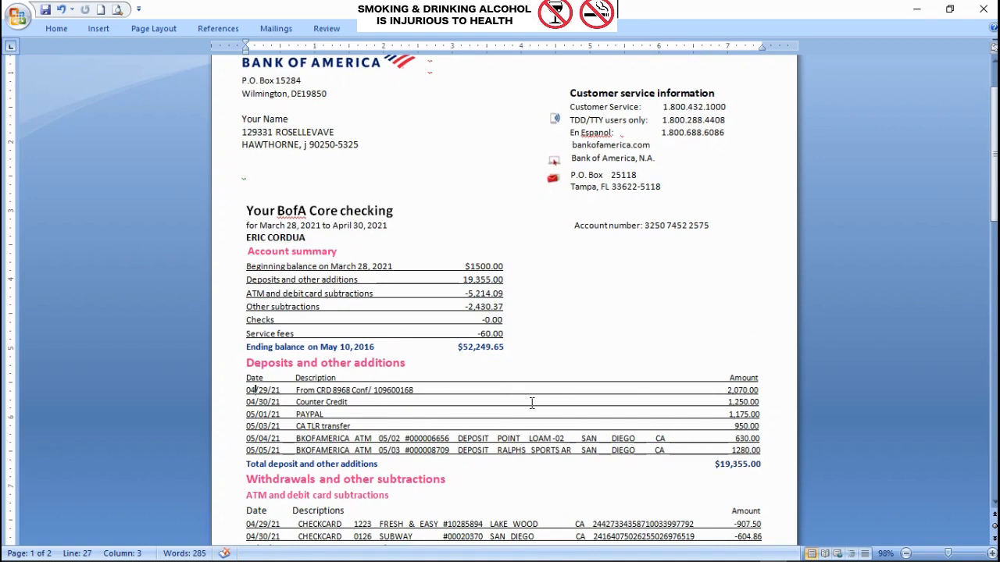
pyautogui.scroll(1, 532, 401)
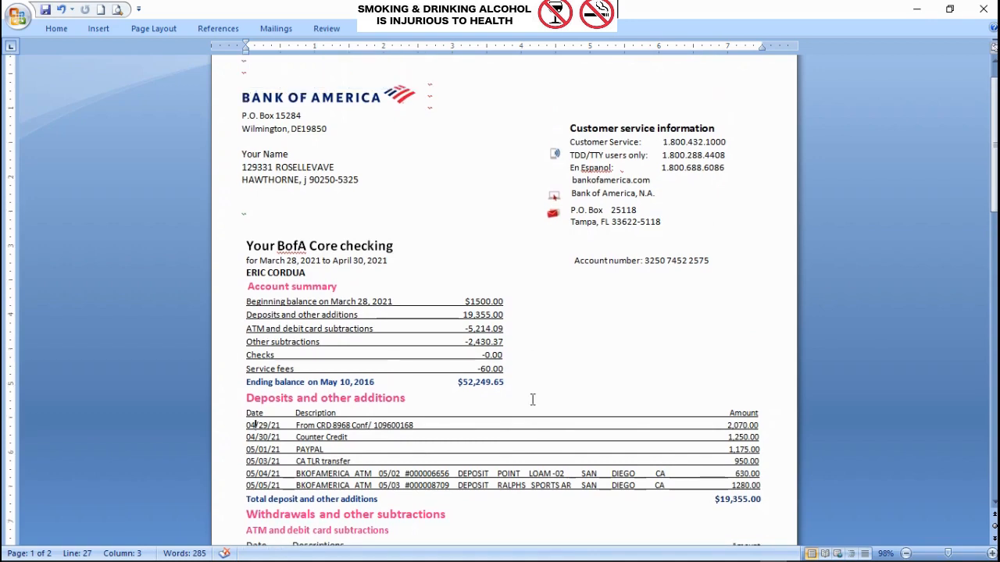
pyautogui.scroll(1, 532, 399)
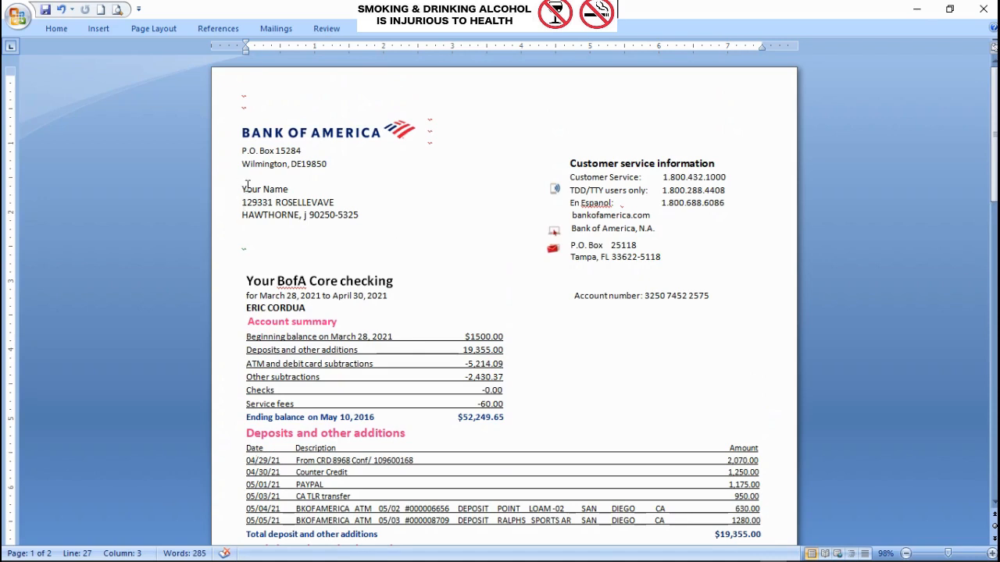
pyautogui.moveTo(240, 189); pyautogui.dragTo(364, 207)
pyautogui.click(363, 209)
pyautogui.click(257, 203)
pyautogui.press('End')
pyautogui.scroll(-1, 591, 428)
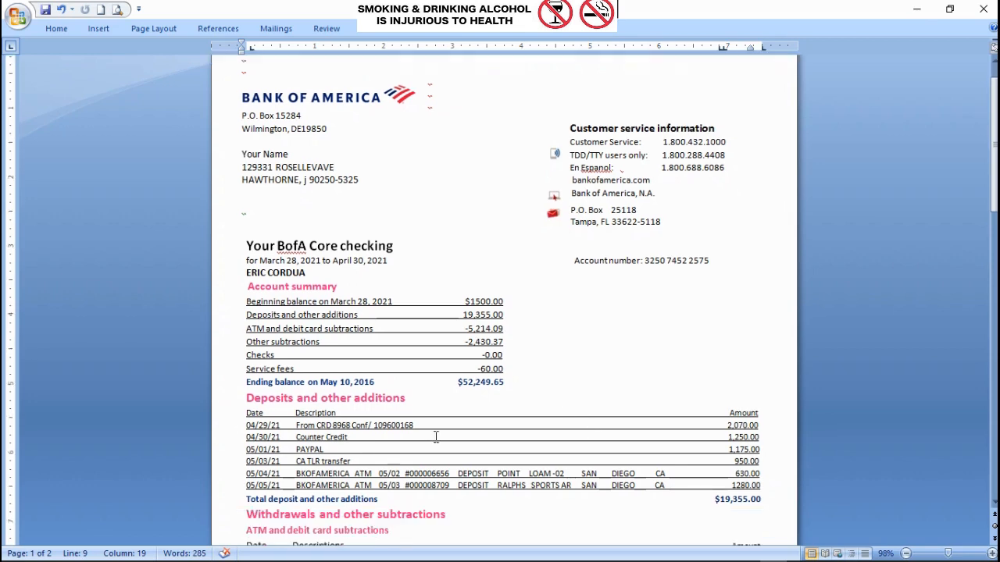
pyautogui.click(429, 469)
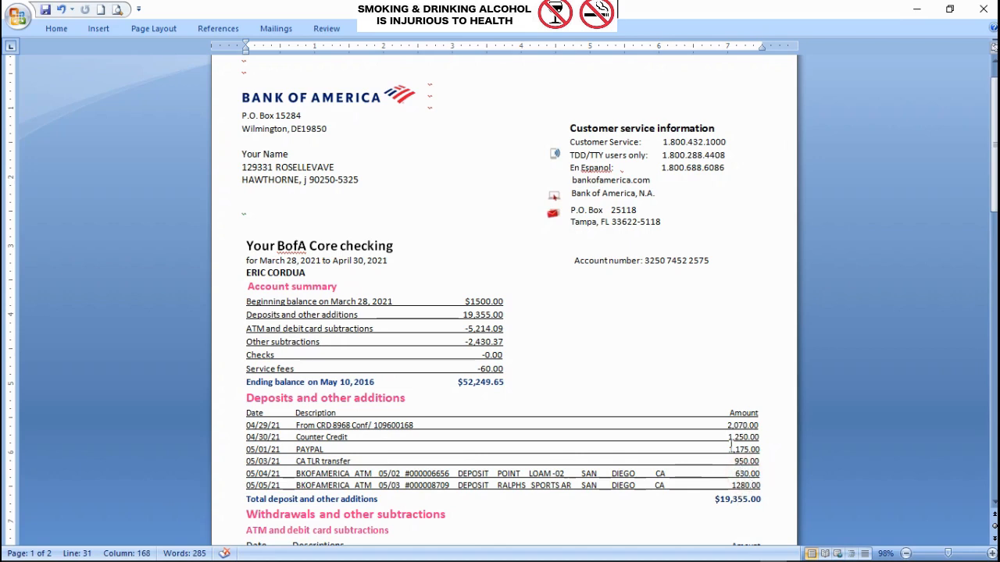
# - Try entering 2 in the PAYPAL deposit amount and undo the edit
pyautogui.click(732, 449)
pyautogui.press('BackSpace')
pyautogui.press('BackSpace')
pyautogui.write('2')
pyautogui.hotkey('ctrl', 'z')
pyautogui.hotkey('ctrl', 'z')
# - Compare the account summary lines with the deposits and withdrawals sections of the statement
pyautogui.scroll(1, 560, 342)
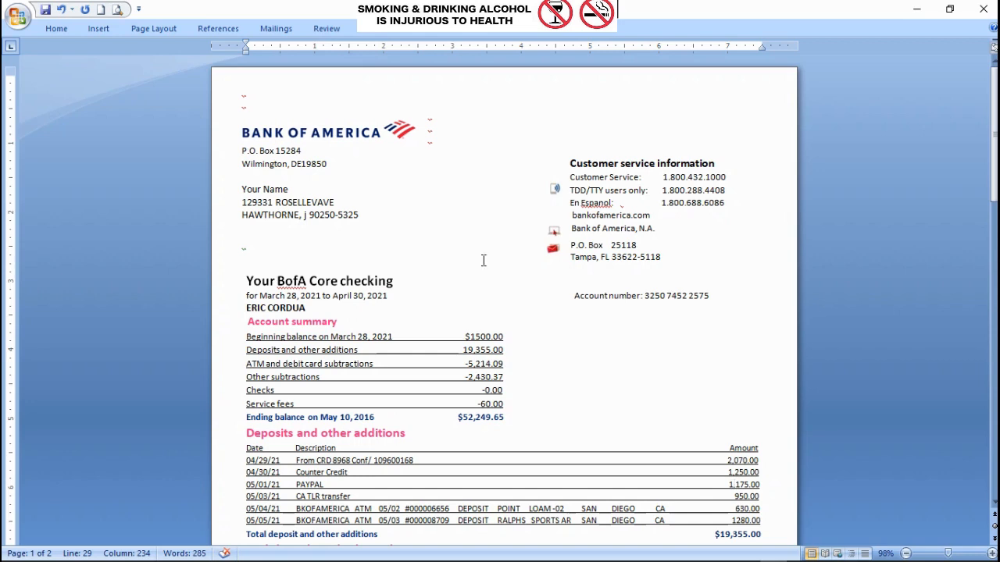
pyautogui.click(283, 364)
pyautogui.scroll(-1, 517, 429)
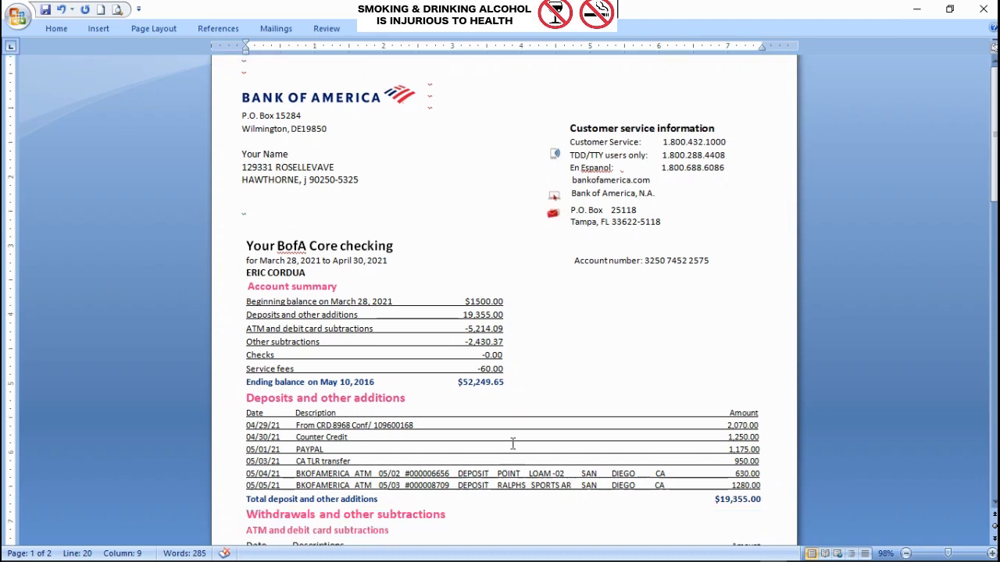
pyautogui.click(301, 513)
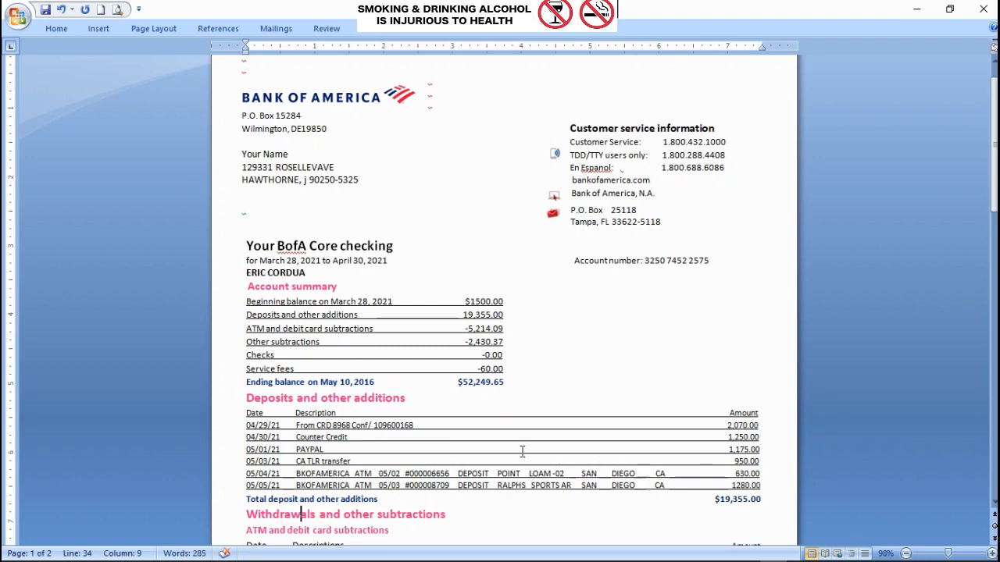
pyautogui.scroll(1, 522, 450)
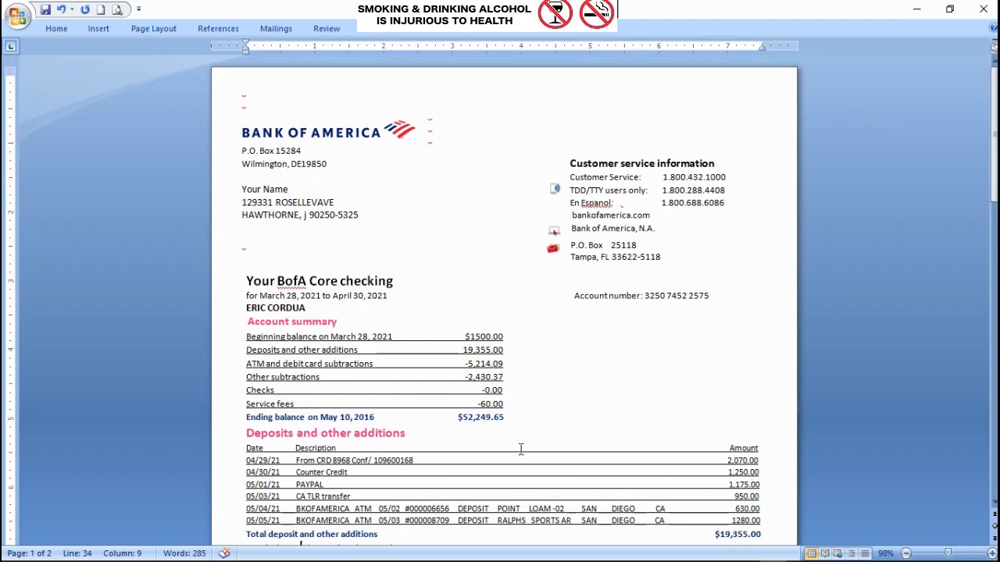
pyautogui.click(337, 350)
pyautogui.scroll(-1, 602, 357)
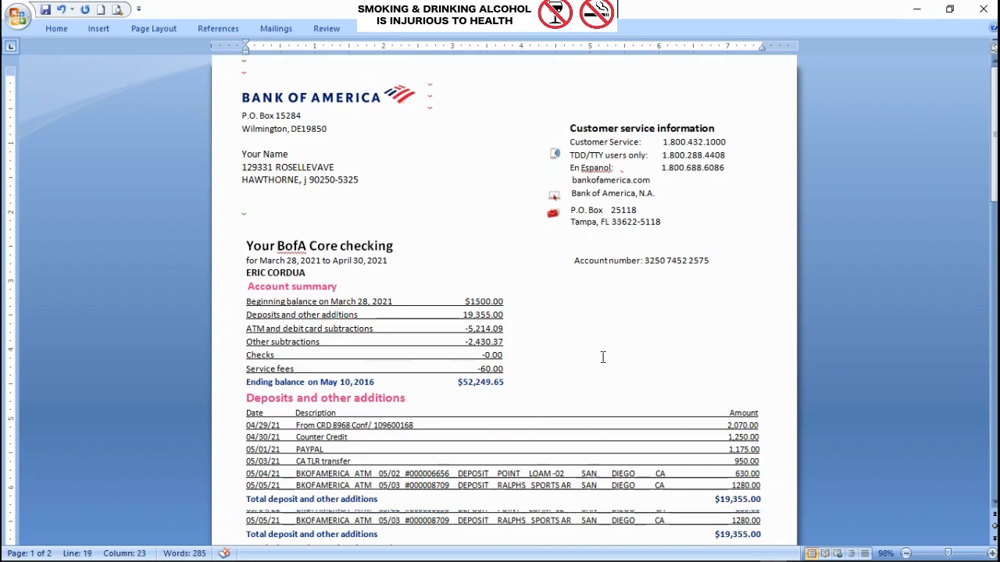
pyautogui.scroll(1, 603, 357)
pyautogui.scroll(-1, 603, 356)
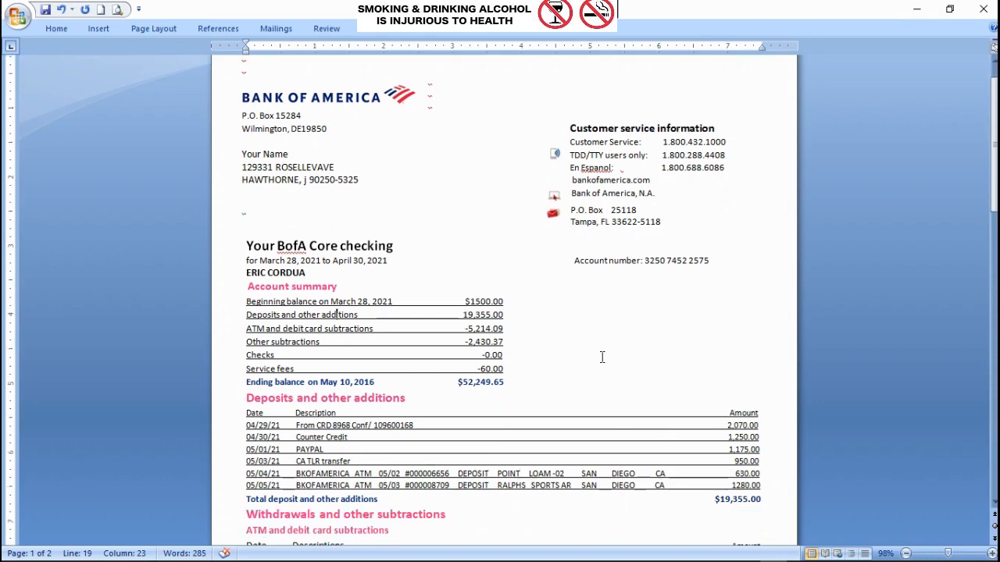
pyautogui.scroll(1, 602, 357)
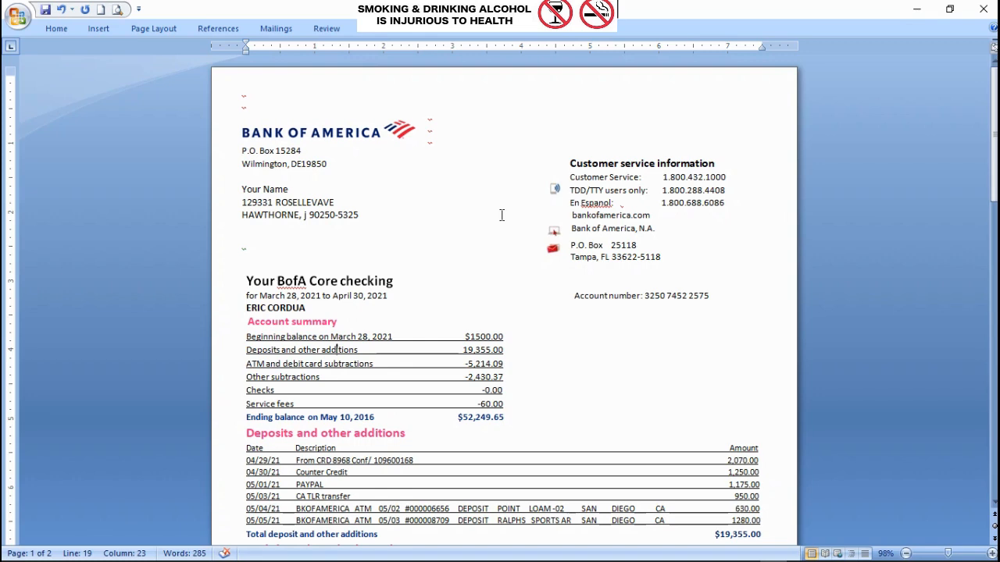
# - Review the statement's editable fields: address, ending balance, deposit amounts, account summary lines, section headings and account title
pyautogui.click(277, 202)
pyautogui.click(446, 418)
pyautogui.click(747, 460)
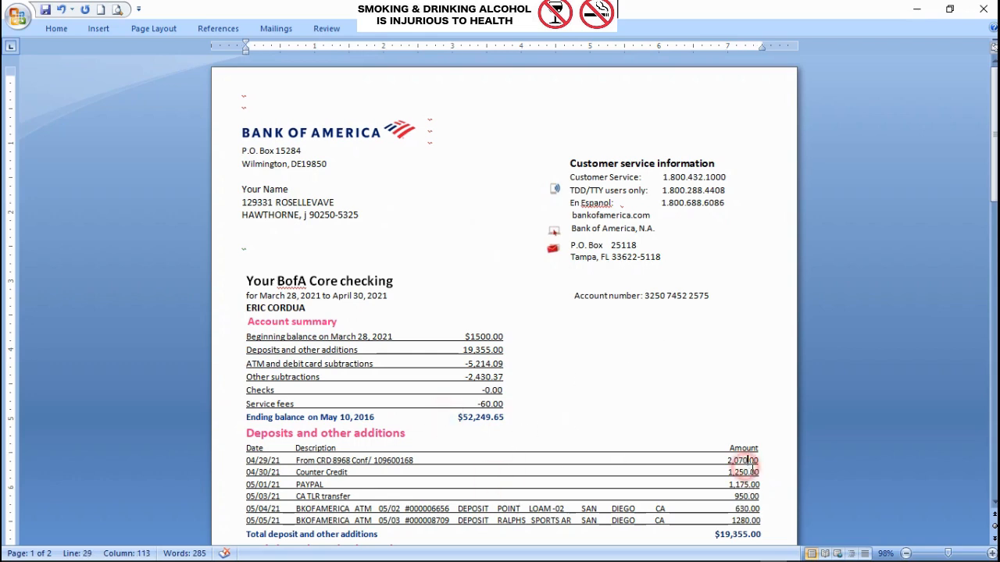
pyautogui.click(445, 278)
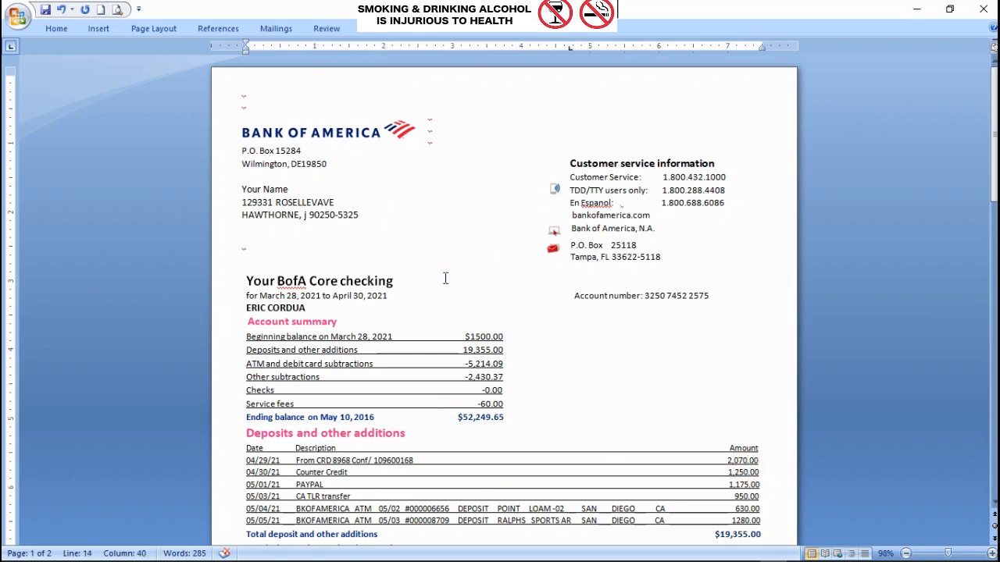
pyautogui.click(367, 358)
pyautogui.scroll(-1, 476, 267)
pyautogui.click(258, 530)
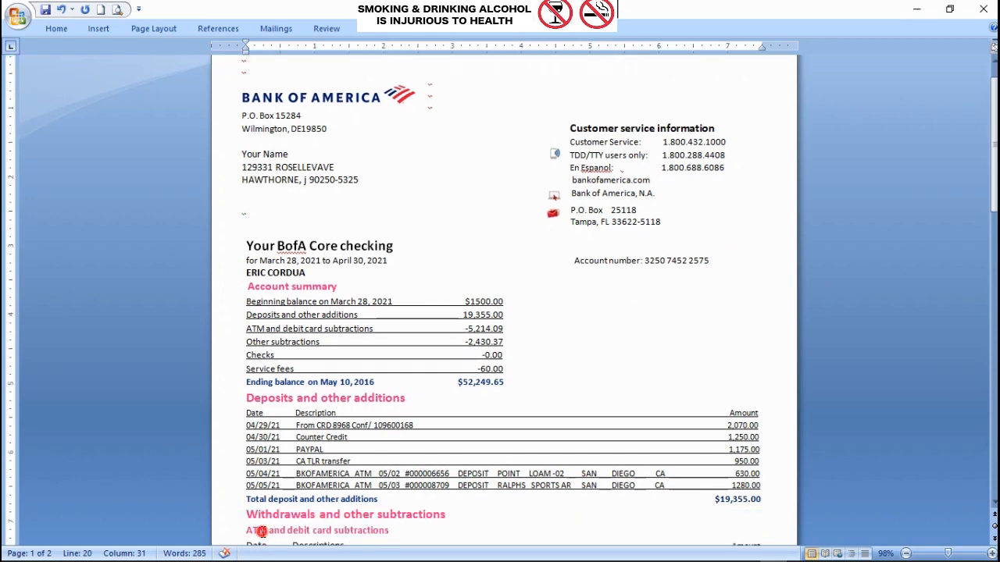
pyautogui.click(351, 512)
pyautogui.click(355, 475)
pyautogui.click(320, 341)
pyautogui.click(272, 353)
pyautogui.doubleClick(375, 342)
pyautogui.click(604, 222)
pyautogui.click(373, 246)
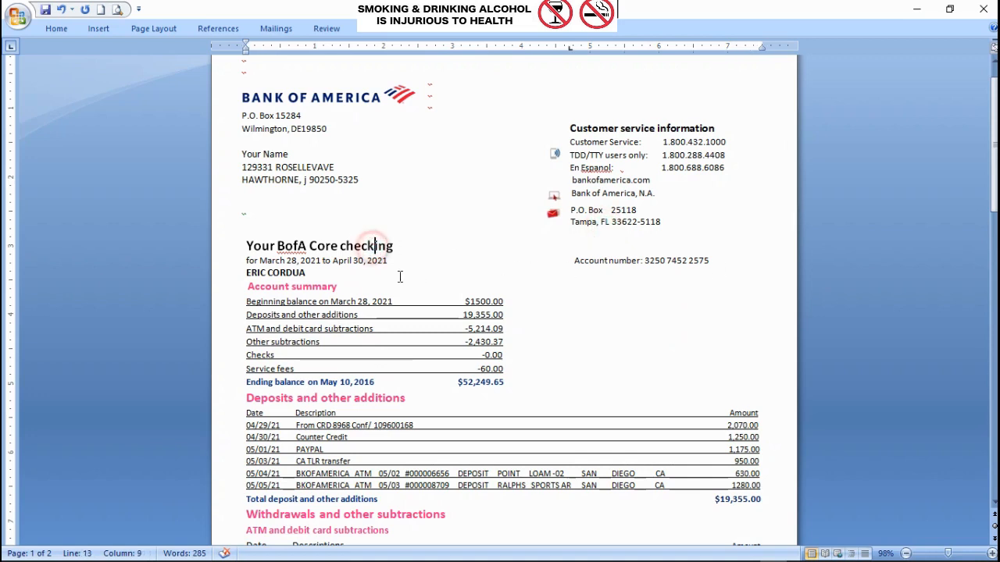
pyautogui.click(288, 242)
pyautogui.scroll(1, 432, 267)
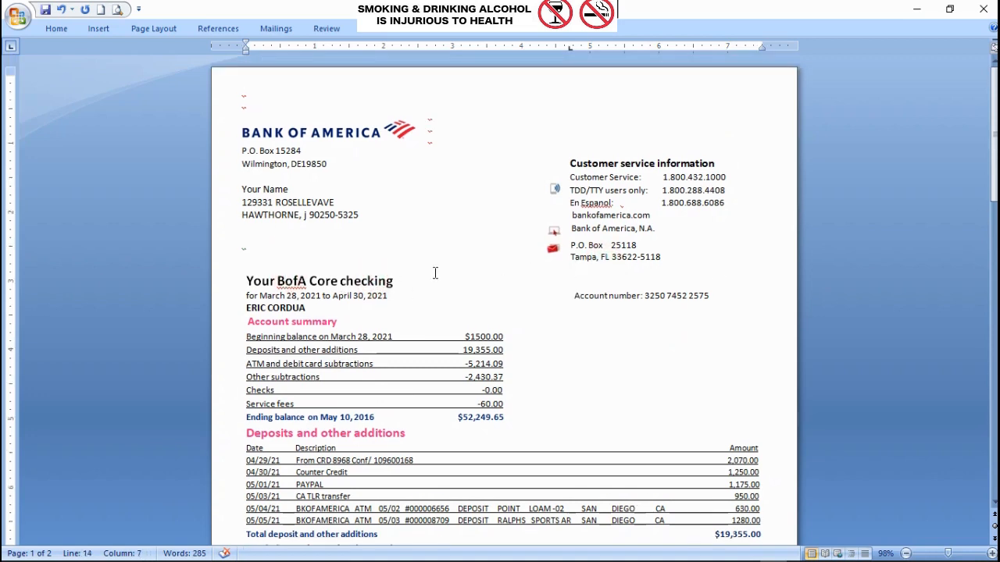